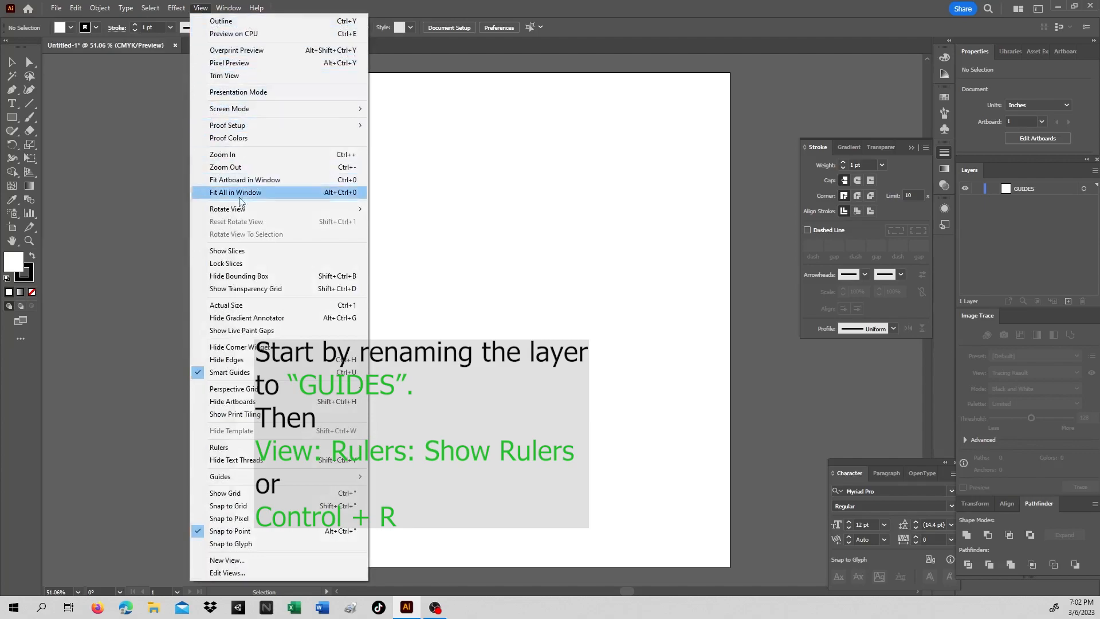
Show the rulers and place one horizontal and one vertical guide at 6 in, crossing at the artboard's centre
mouse_move(346, 449)
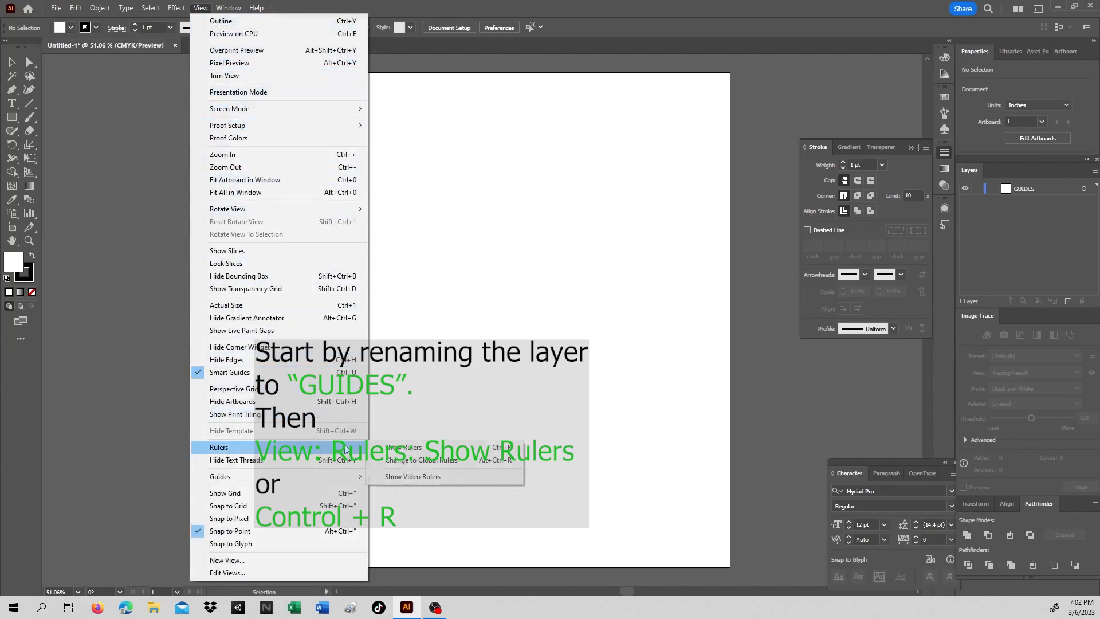
click(396, 448)
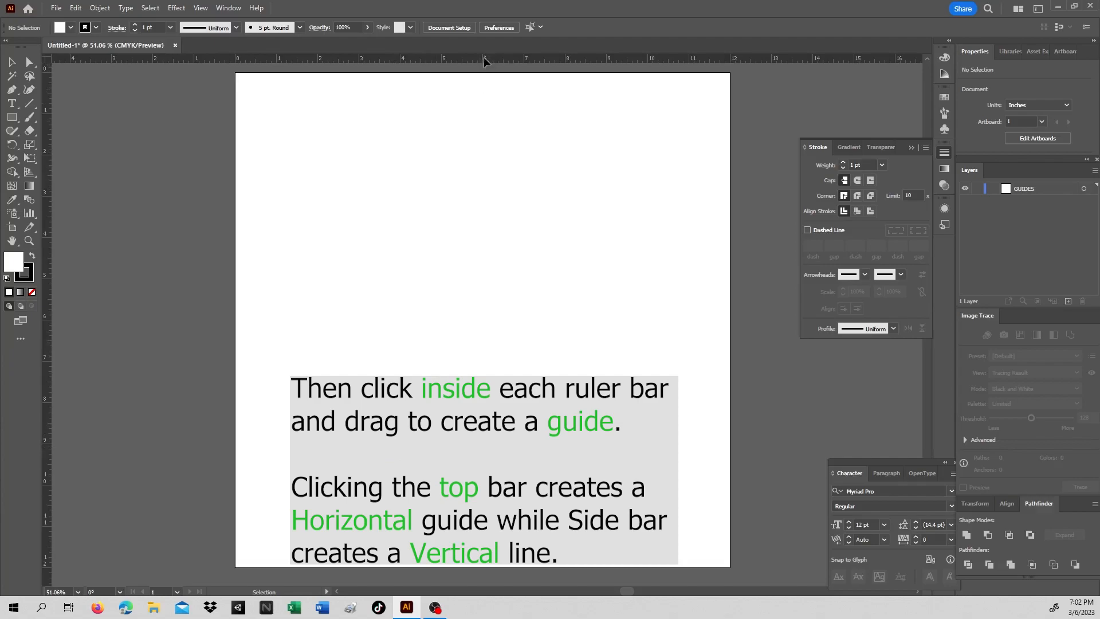
drag(483, 57, 481, 320)
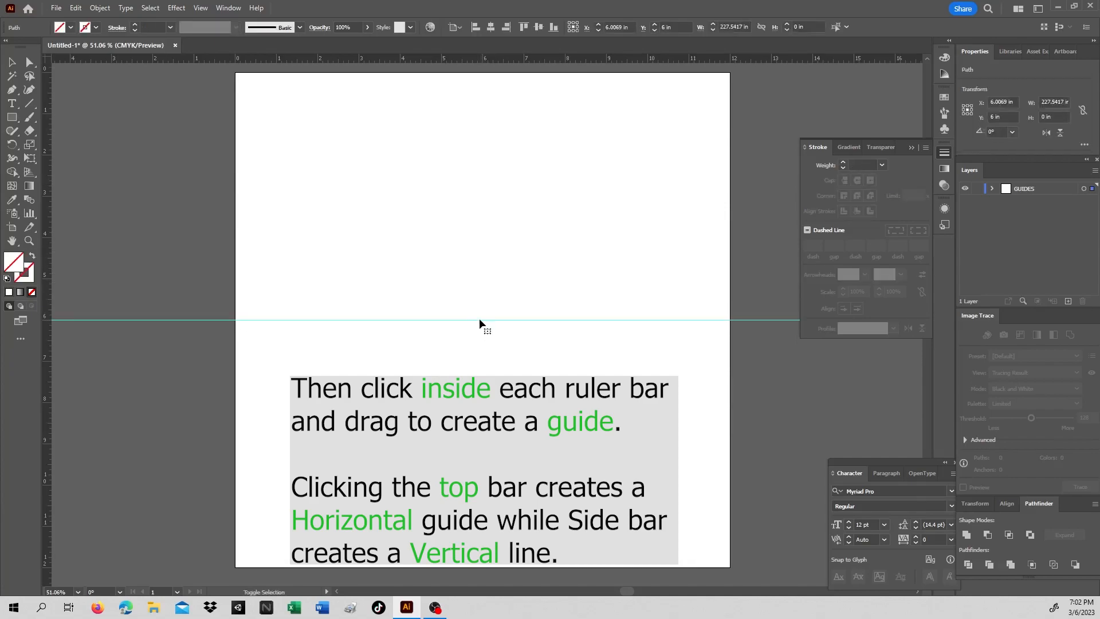
drag(46, 324, 483, 332)
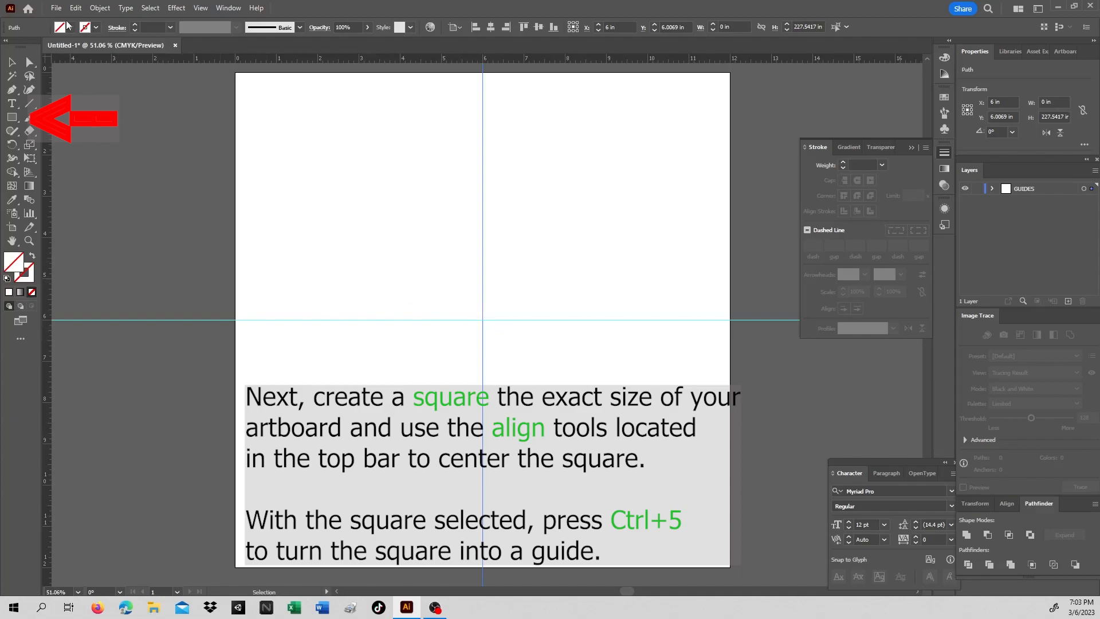
Create a 12 in by 12 in square with the Rectangle tool, entering width and height with unlinked proportions
click(11, 117)
click(309, 123)
click(550, 263)
drag(551, 263, 500, 261)
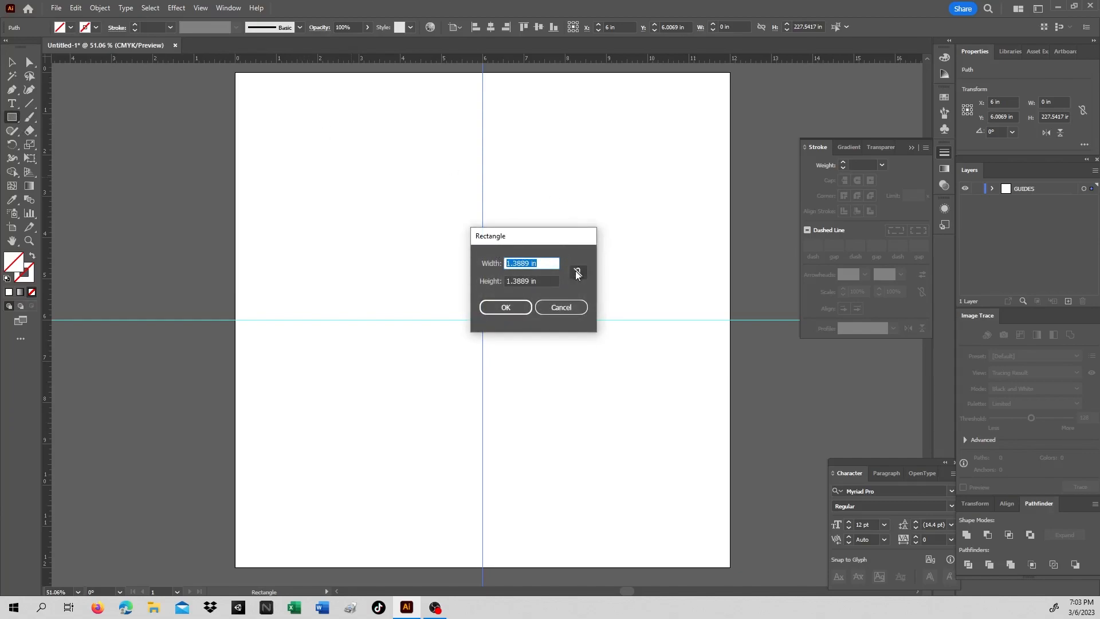
click(577, 273)
drag(542, 263, 480, 257)
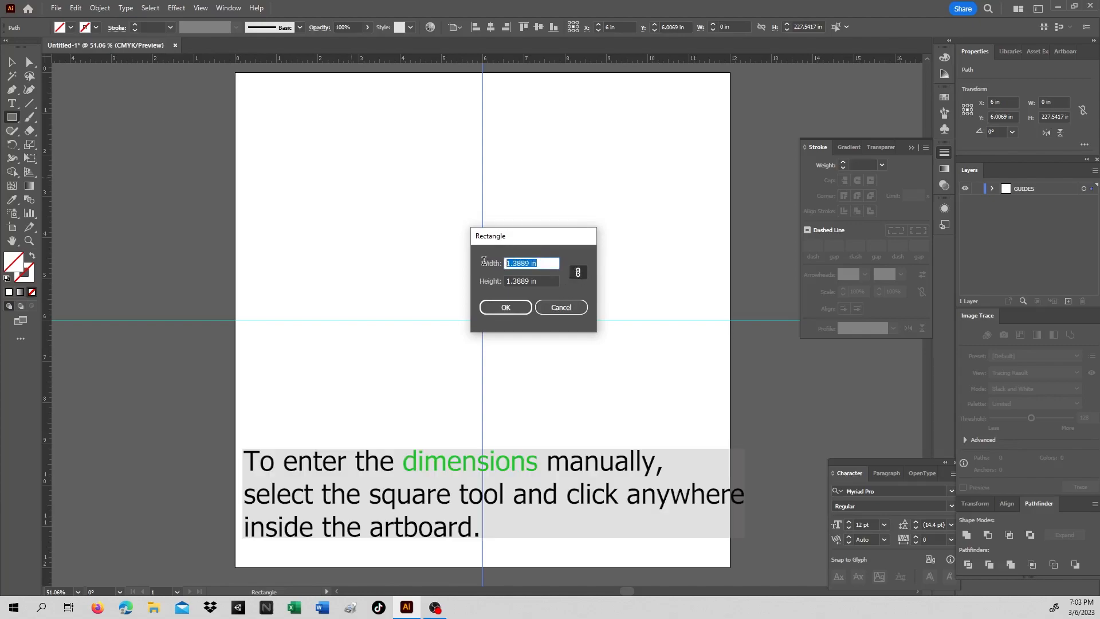
text(12)
click(544, 281)
drag(544, 281, 477, 280)
click(577, 274)
click(545, 281)
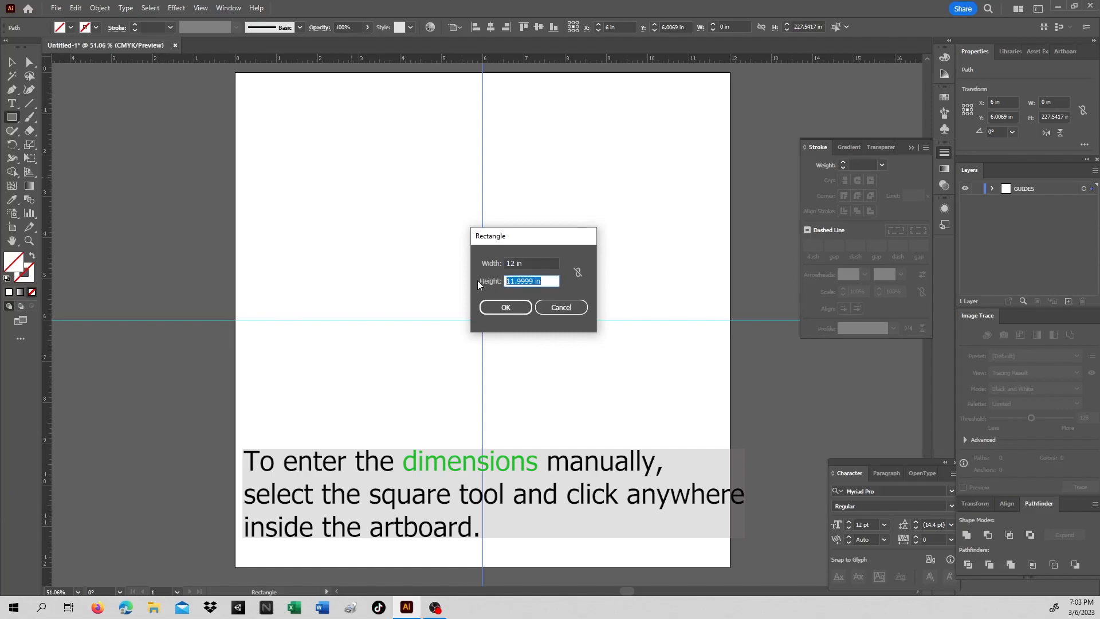
text(12)
click(516, 305)
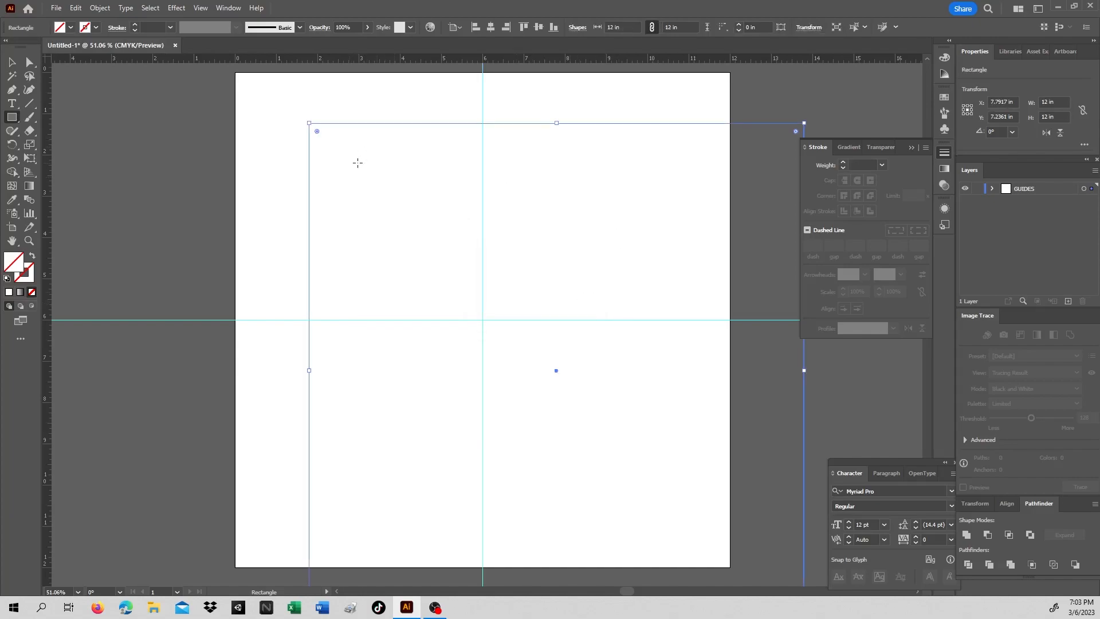
Centre the 12 in square on the artboard horizontally and vertically and convert it into a guide
click(490, 26)
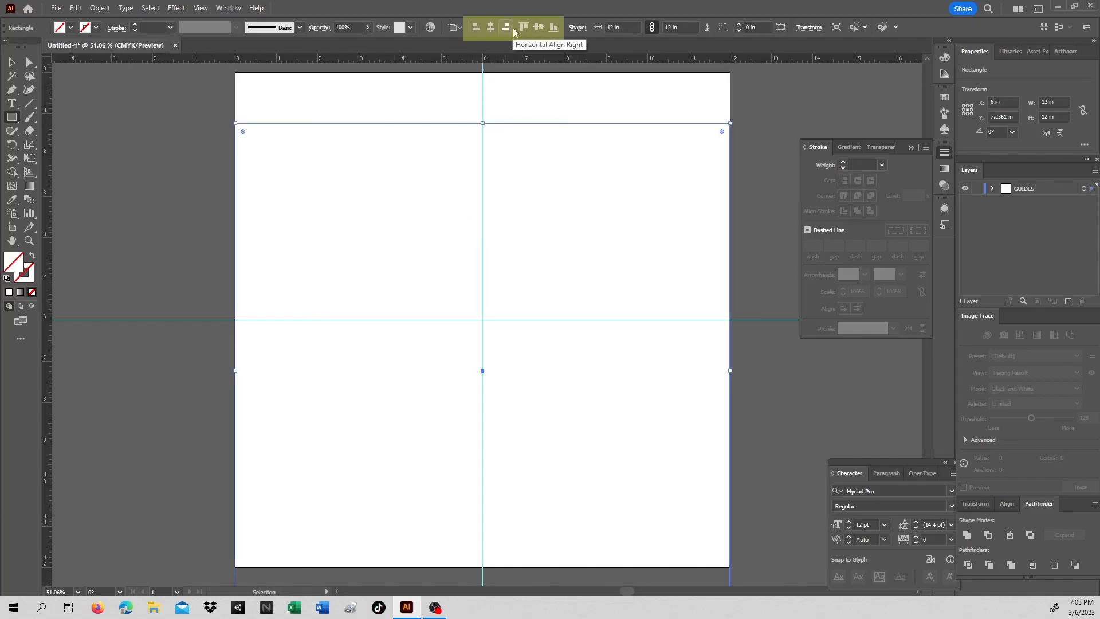
click(534, 29)
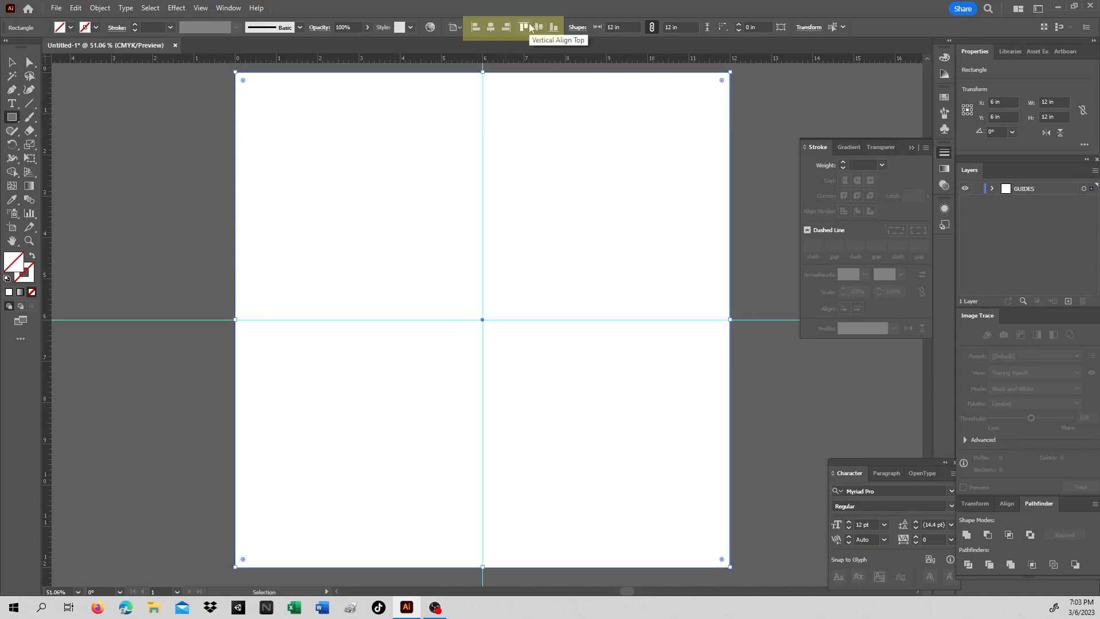
click(30, 105)
click(12, 62)
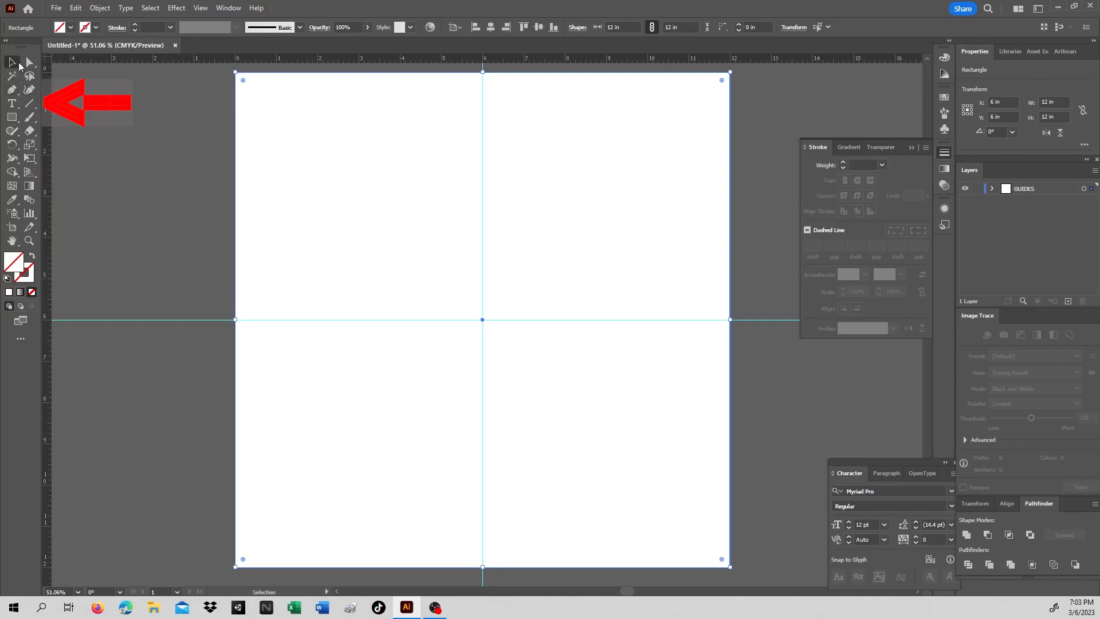
click(86, 103)
Draw a diagonal line from the artboard's upper-right corner to its lower-left corner and convert it into a guide
click(30, 104)
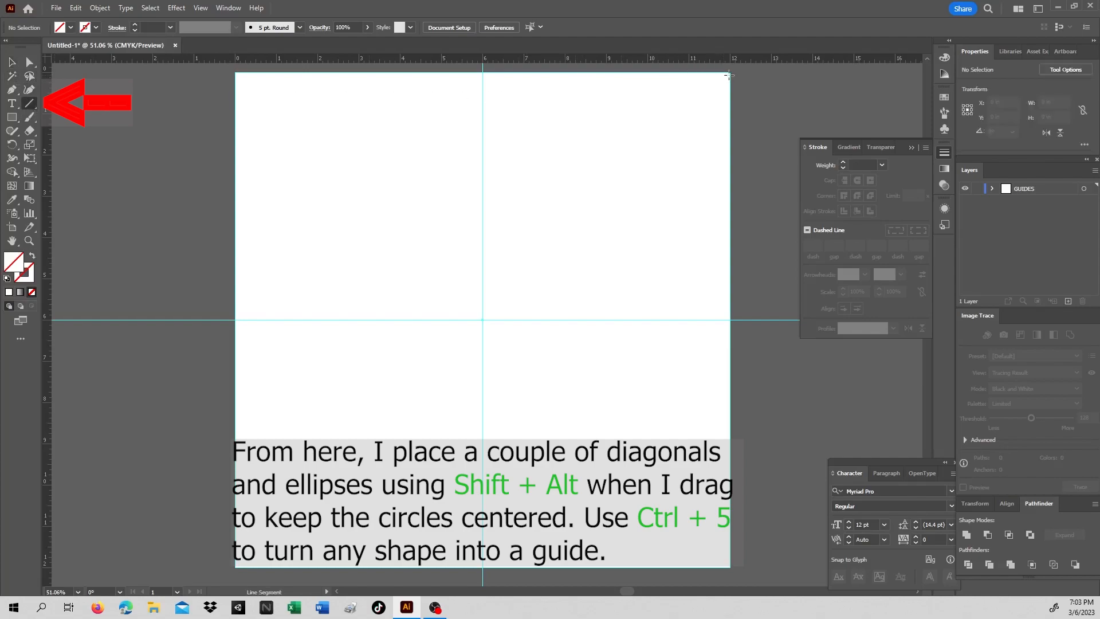
mouse_move(729, 73)
mouse_down()
mouse_move(678, 152)
mouse_move(568, 230)
mouse_move(260, 535)
mouse_move(158, 596)
mouse_move(263, 422)
mouse_move(246, 457)
mouse_move(228, 460)
mouse_up()
scroll(431, 307, up, 4)
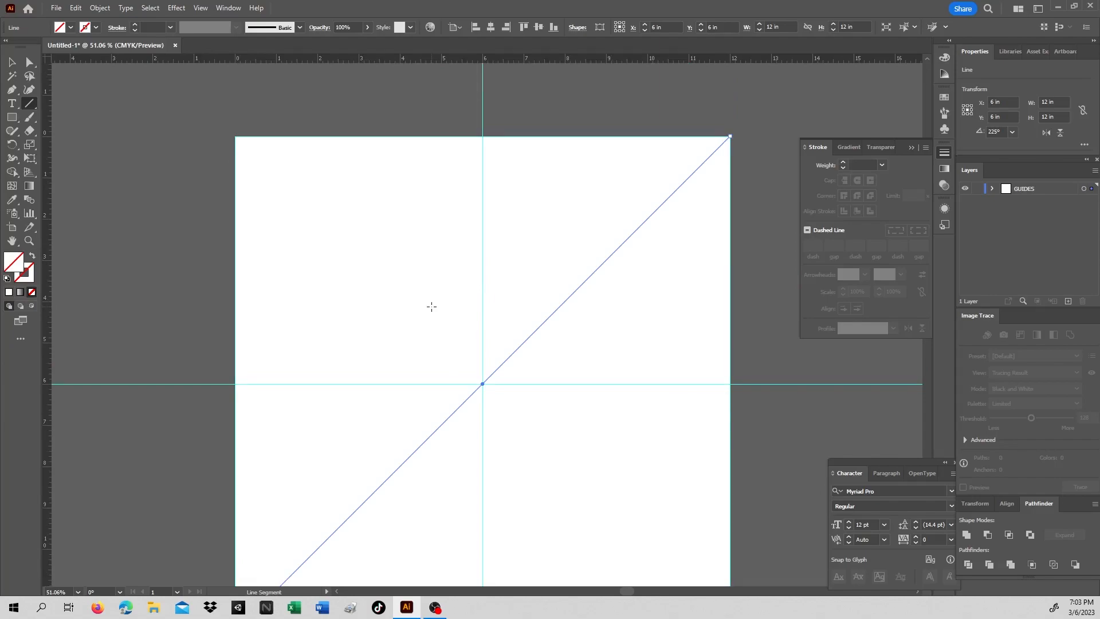
key(ctrl)
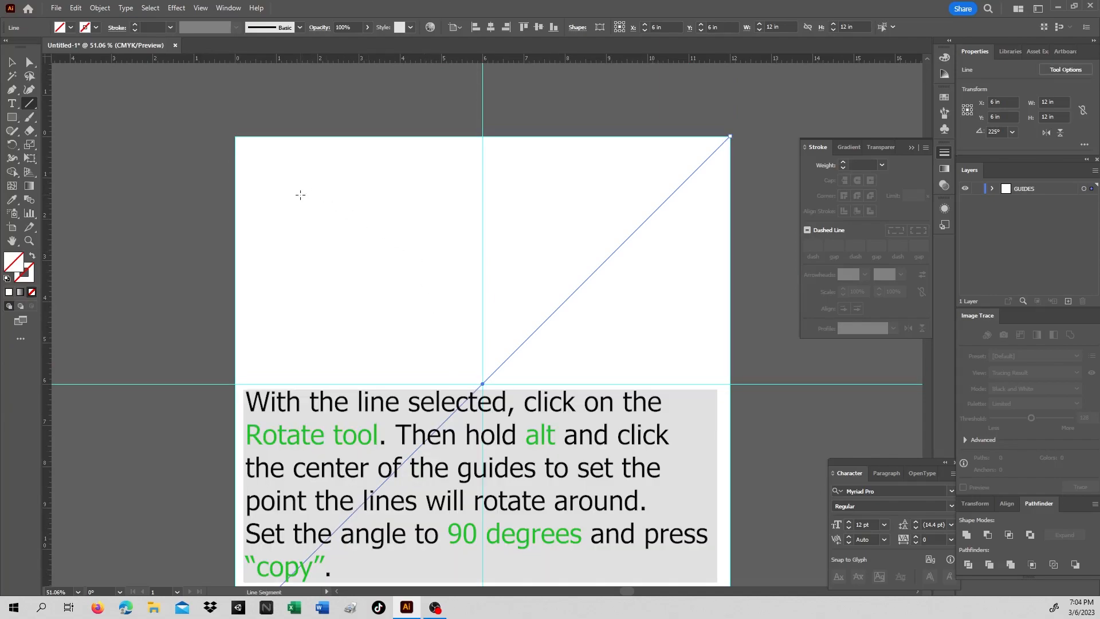
Create a copy of the diagonal guide rotated 90° around the centre intersection of the guides
click(14, 146)
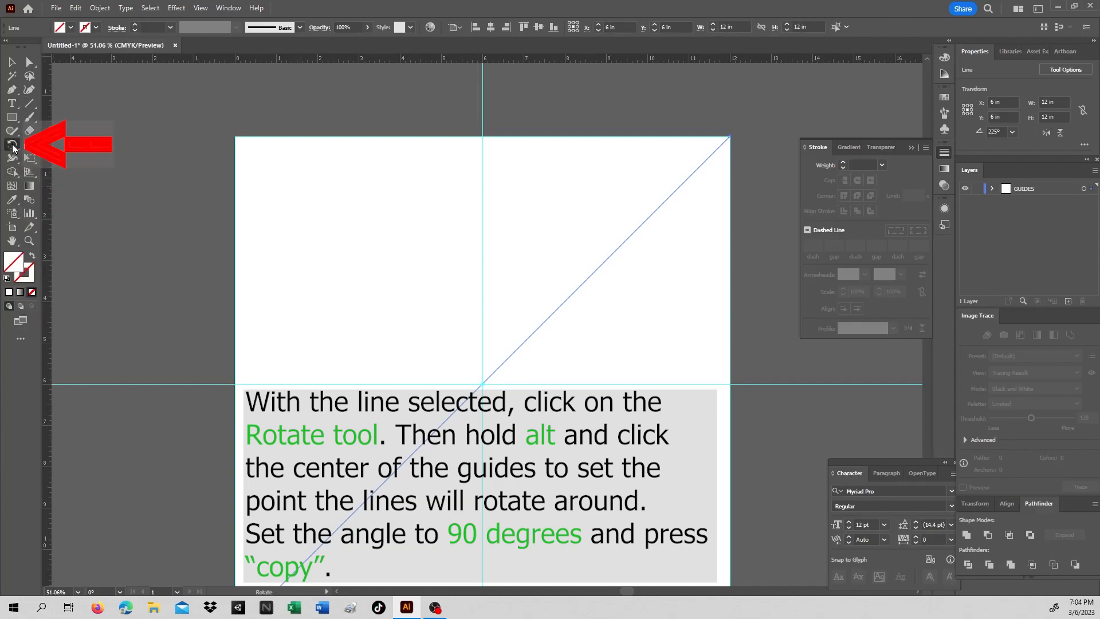
click(11, 62)
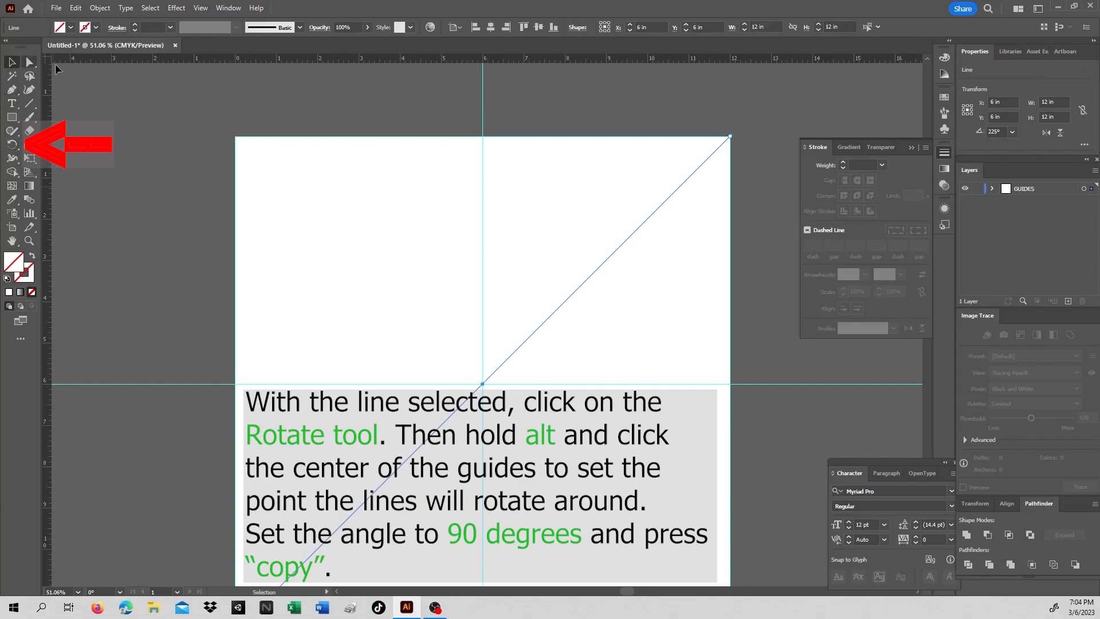
click(533, 334)
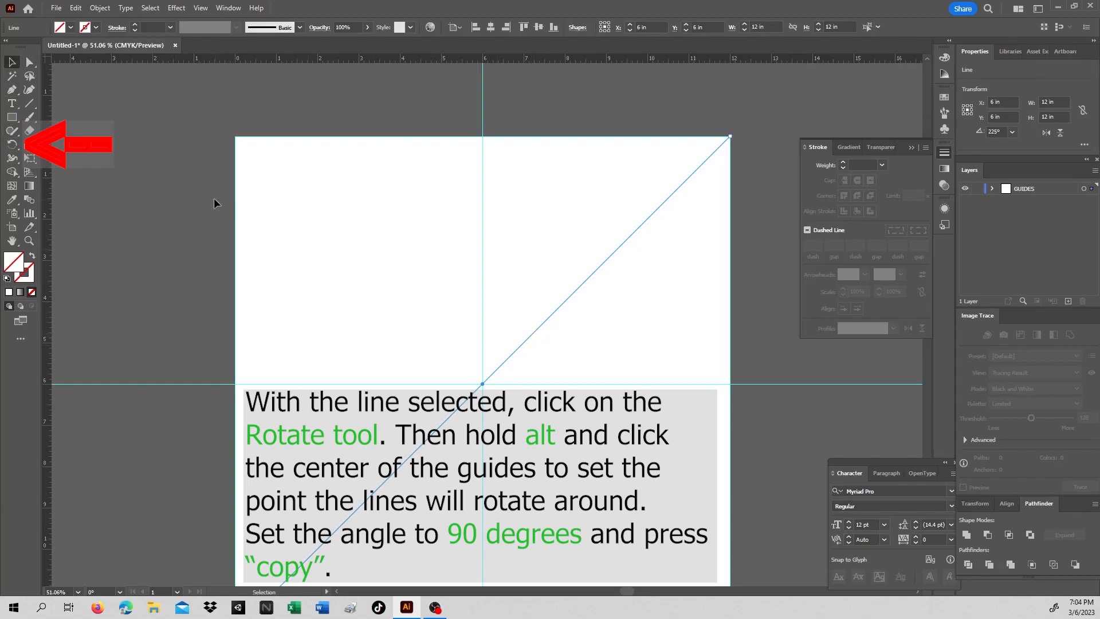
click(13, 146)
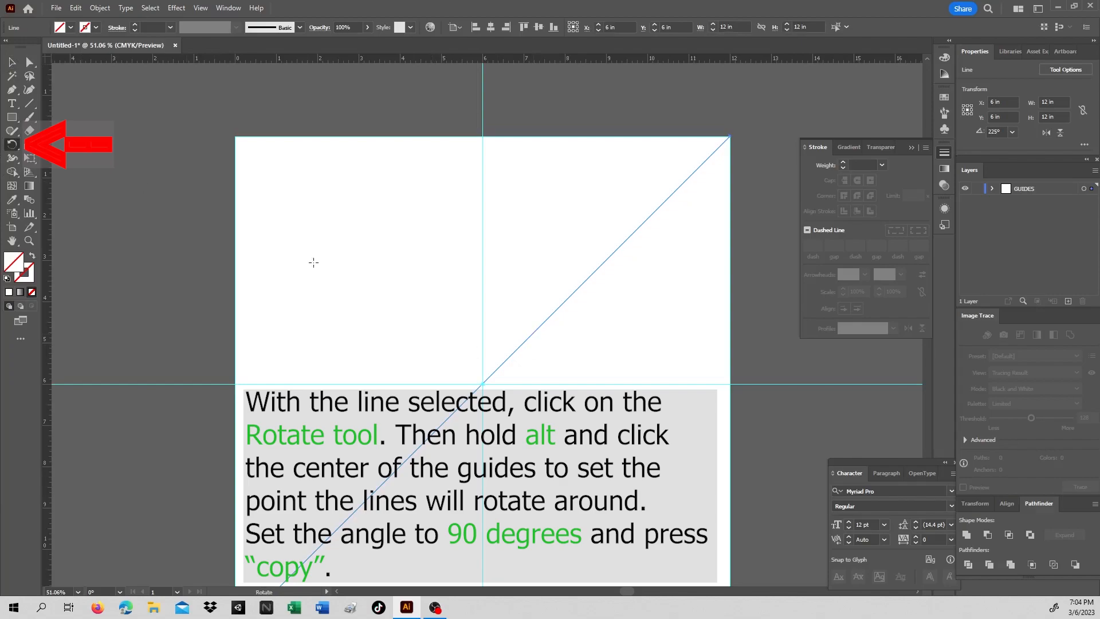
alt+click(483, 384)
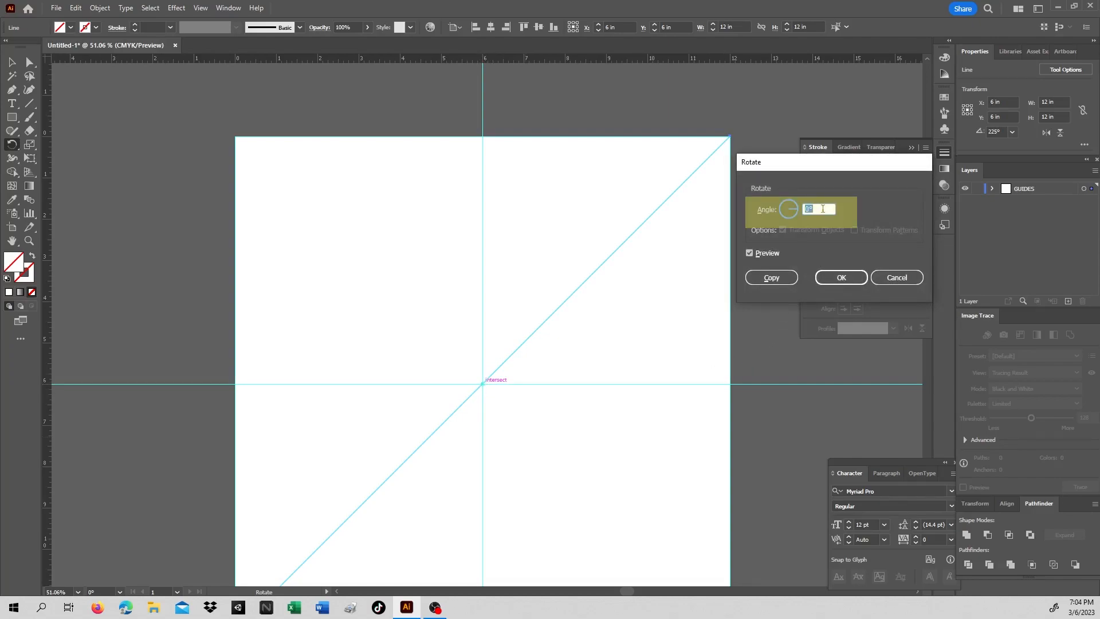
text(90)
click(749, 254)
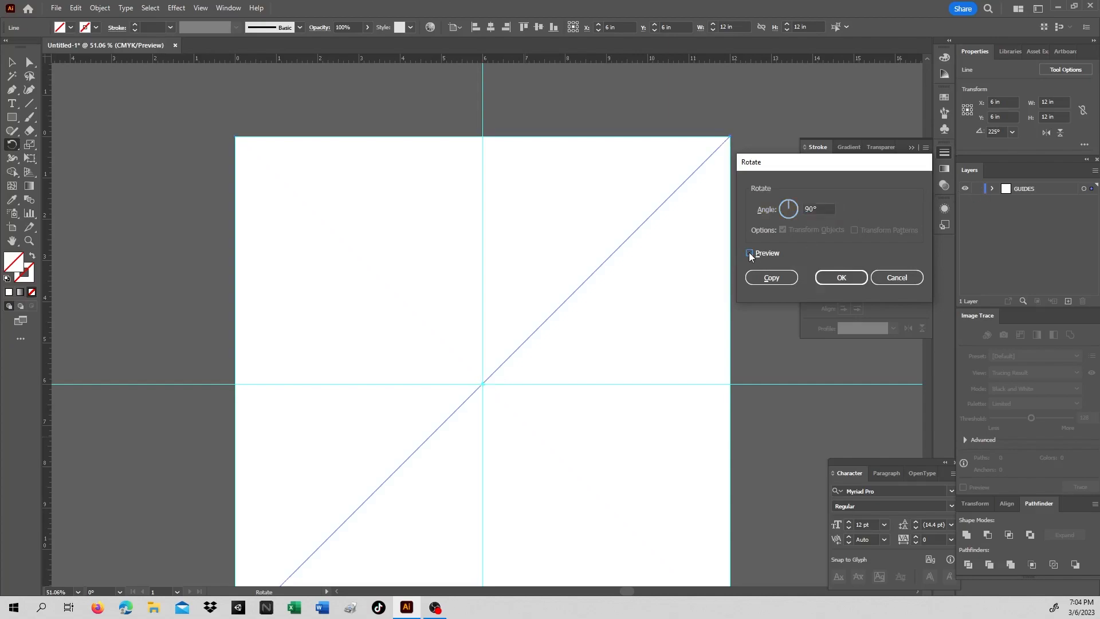
click(750, 254)
click(750, 254)
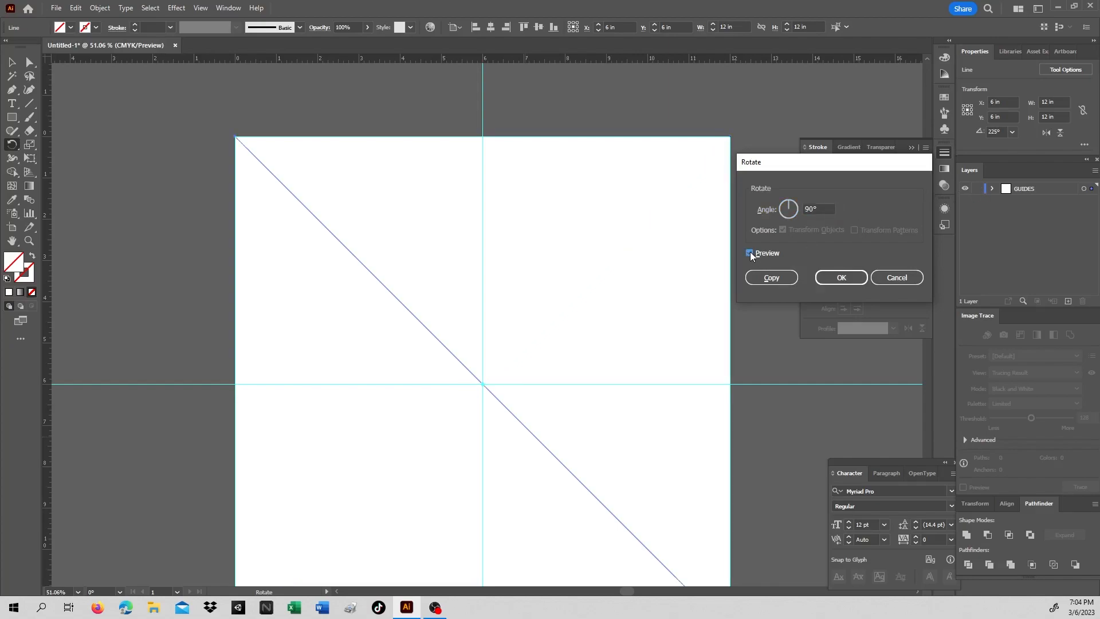
click(773, 277)
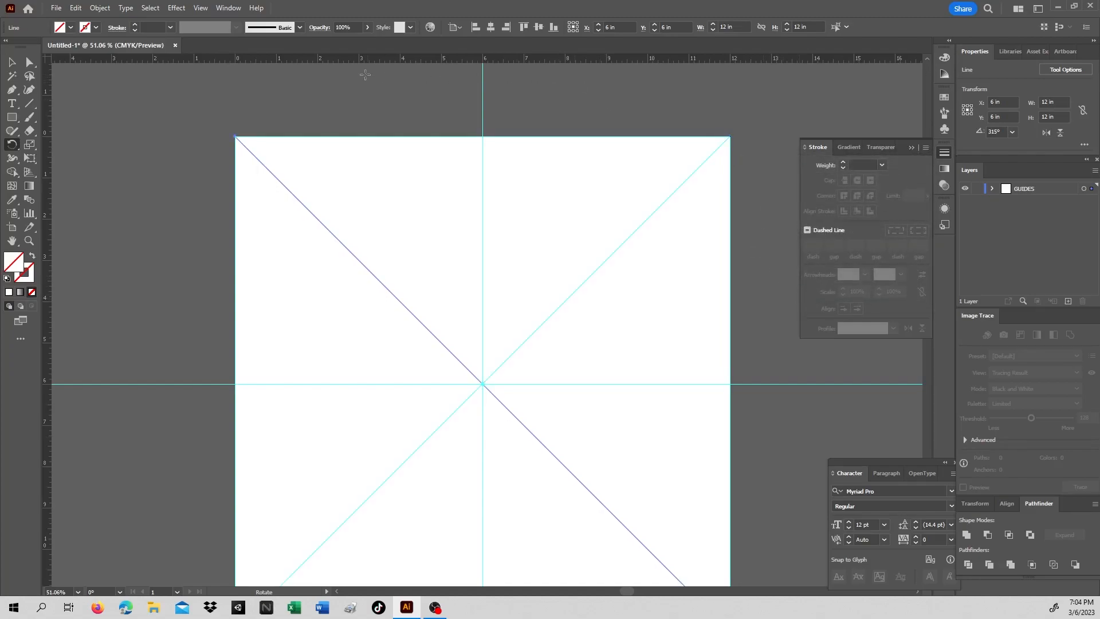
Draw a circle about 4.29 in wide on the GUIDES layer, centred on the guides' intersection, with the Ellipse tool
click(1042, 188)
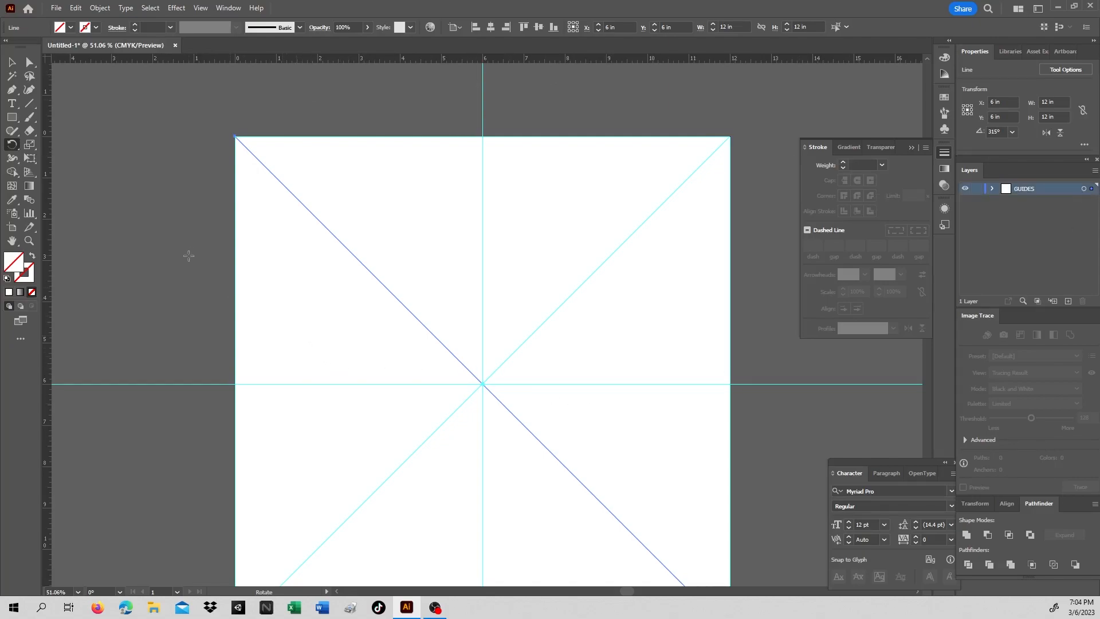
click(19, 118)
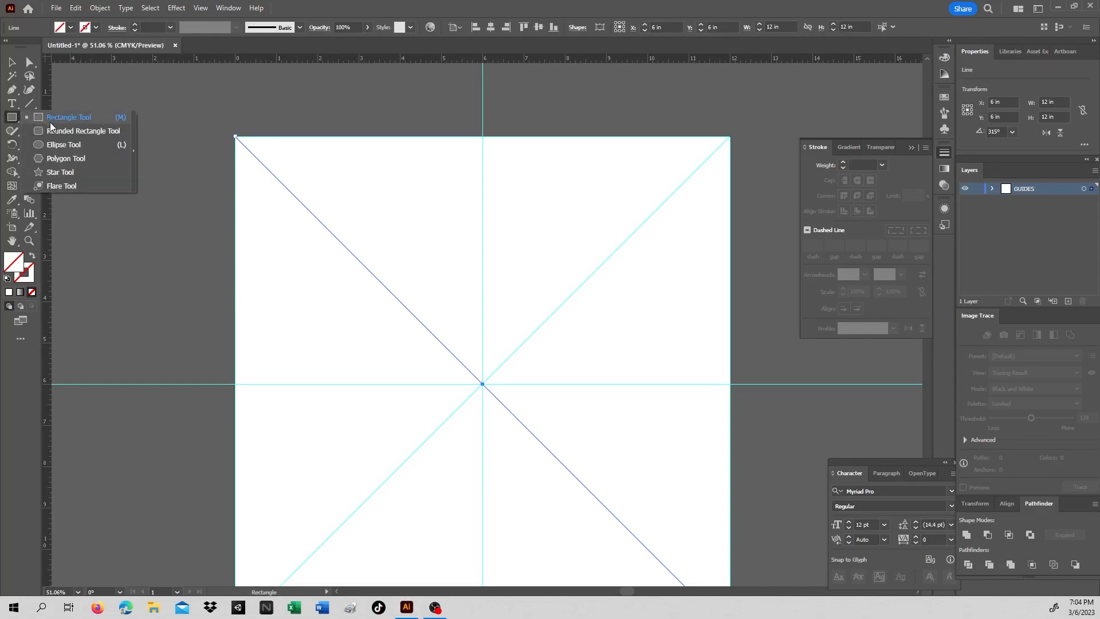
click(50, 143)
click(12, 62)
click(194, 163)
click(13, 118)
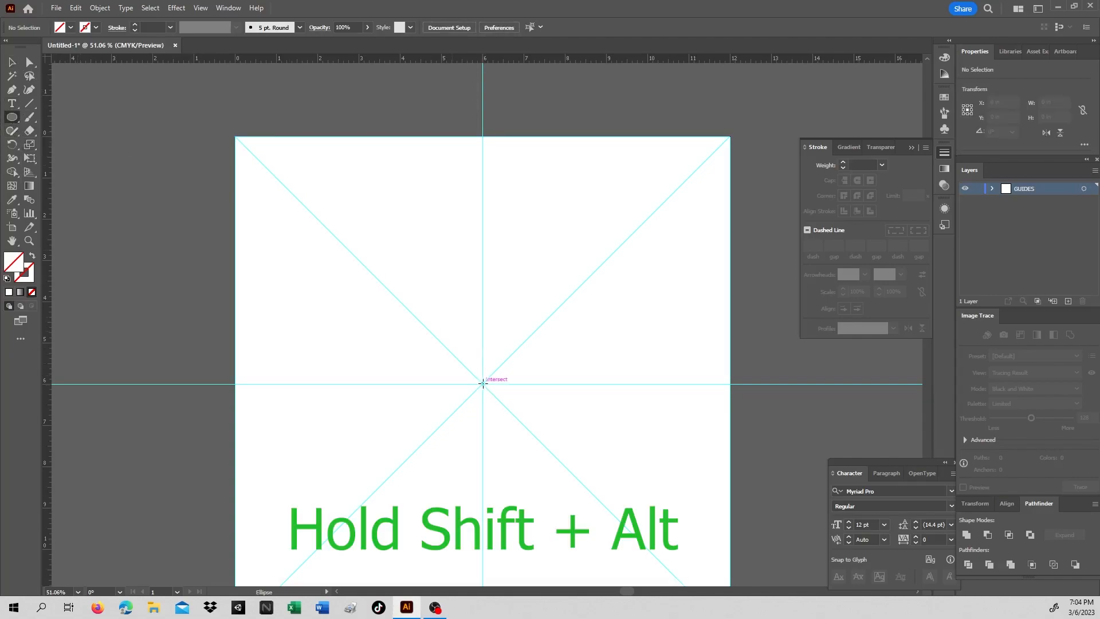
drag(483, 383, 529, 294)
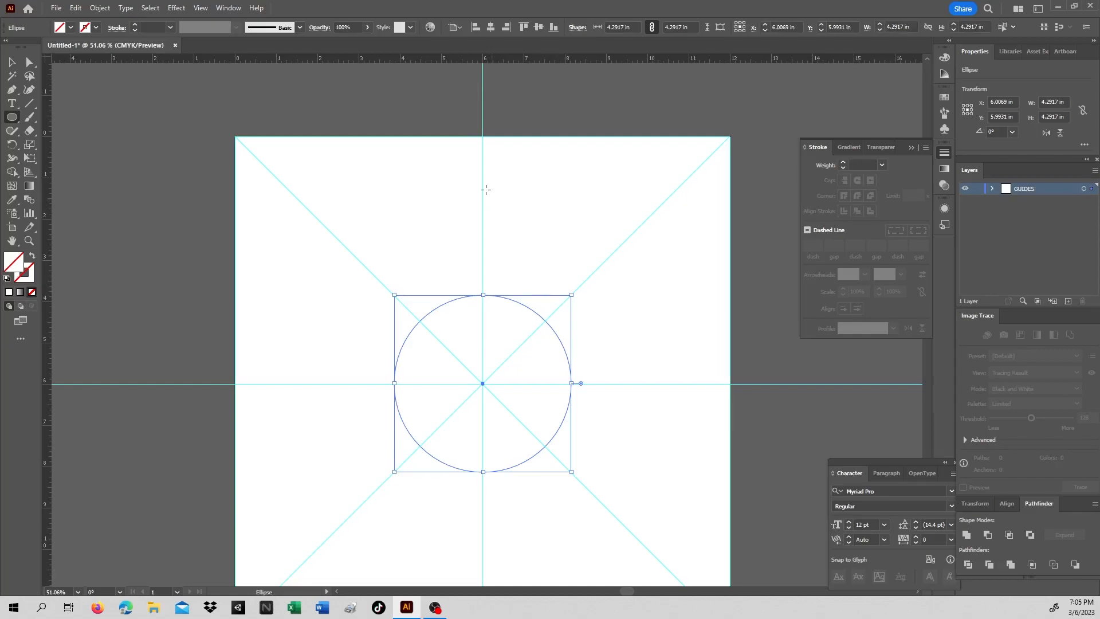
Convert the centred circle into a guide
key(v)
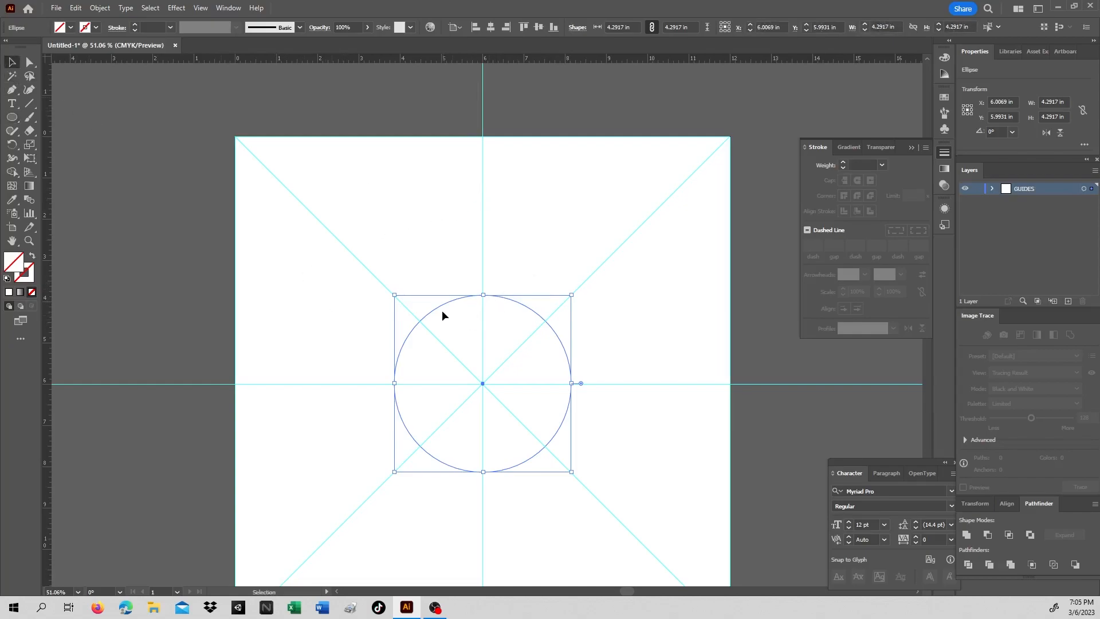
key(ctrl+5)
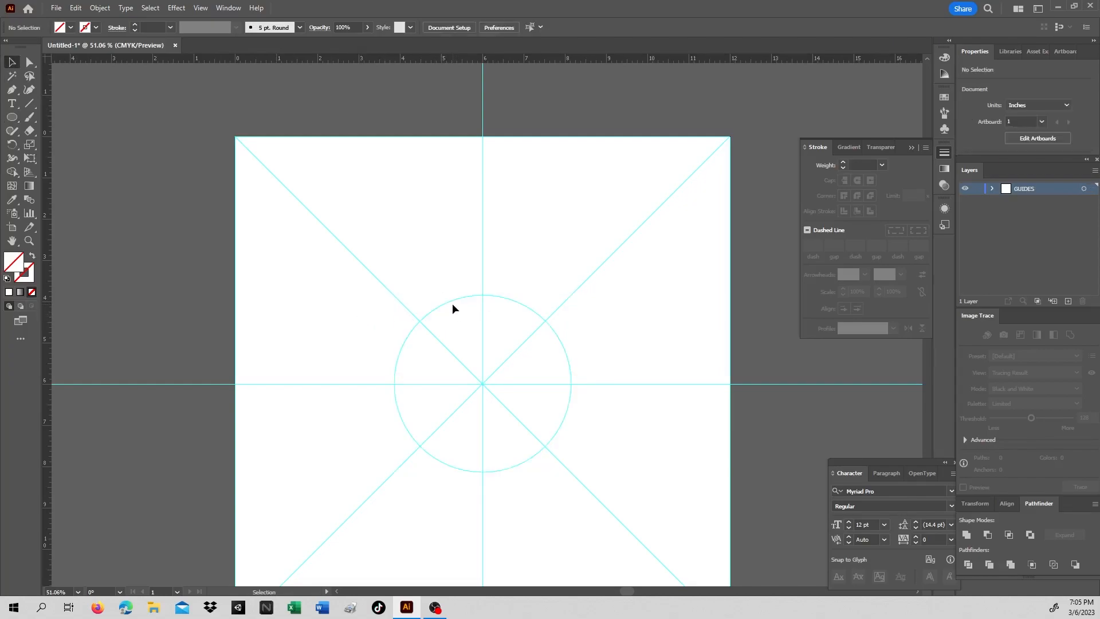
click(452, 298)
key(a)
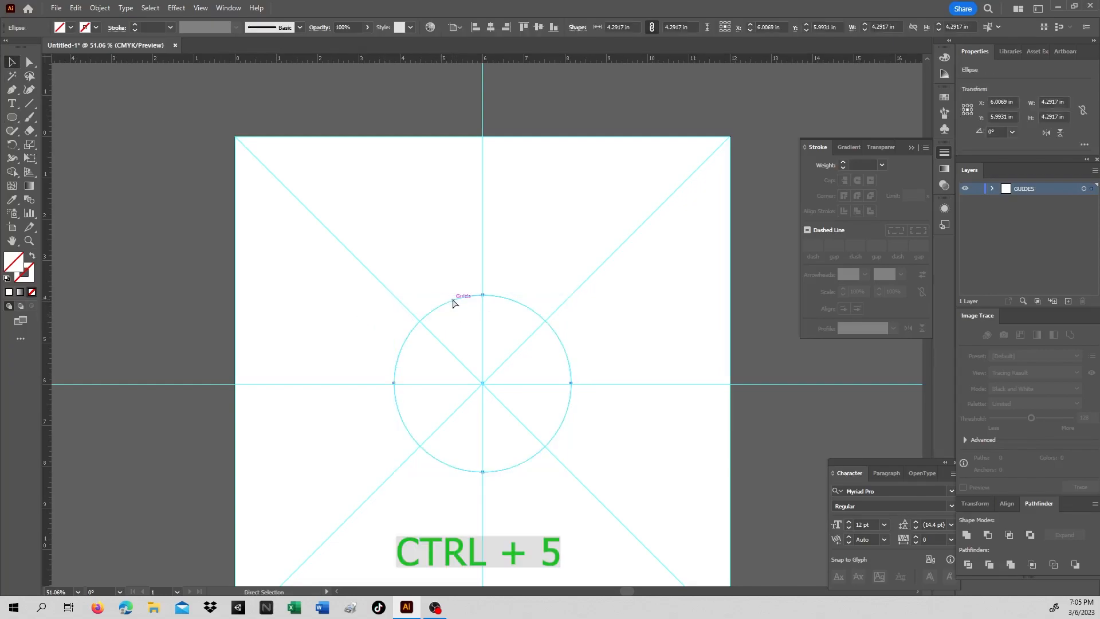
key(v)
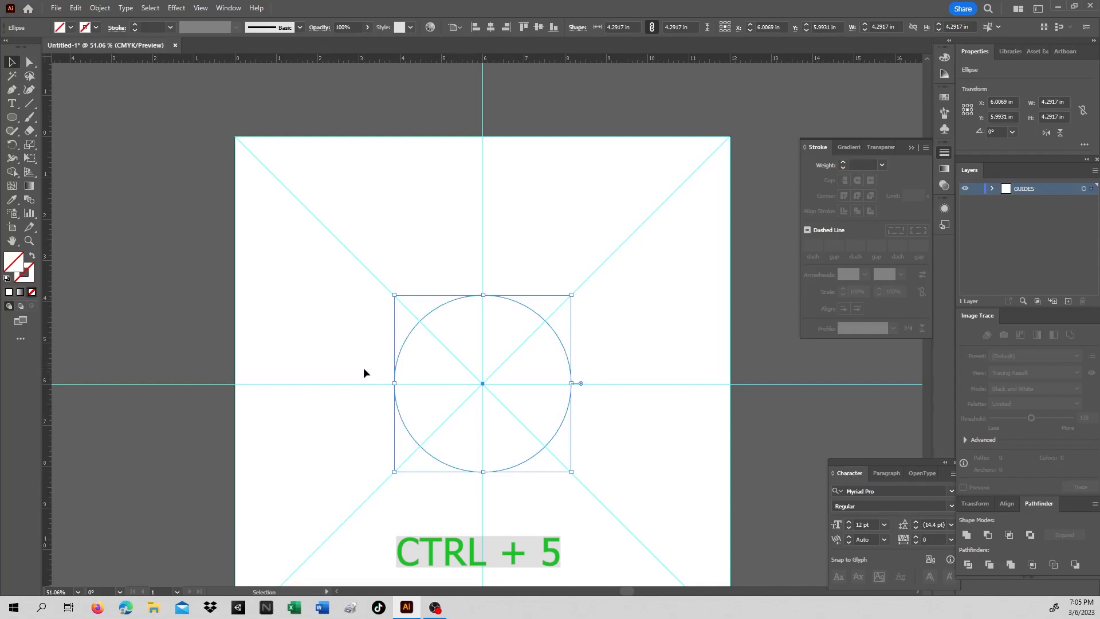
key(a)
key(ctrl+5)
Paste a copy of the circle, centre it on the artboard and resize it to about 6.53 in wide
key(ctrl+v)
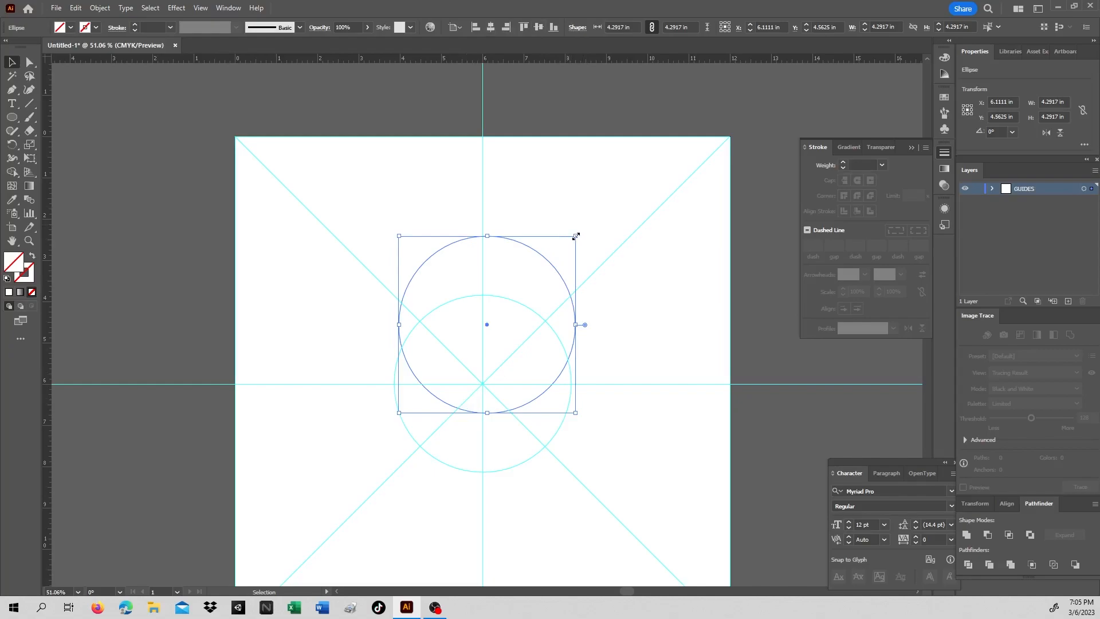
drag(576, 236, 611, 170)
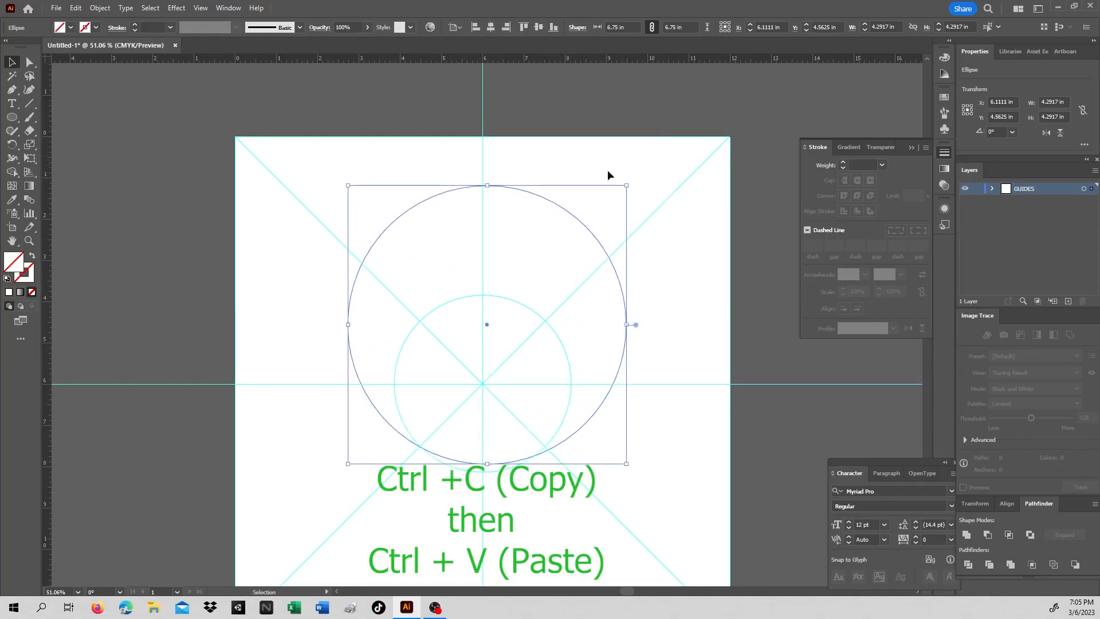
click(490, 27)
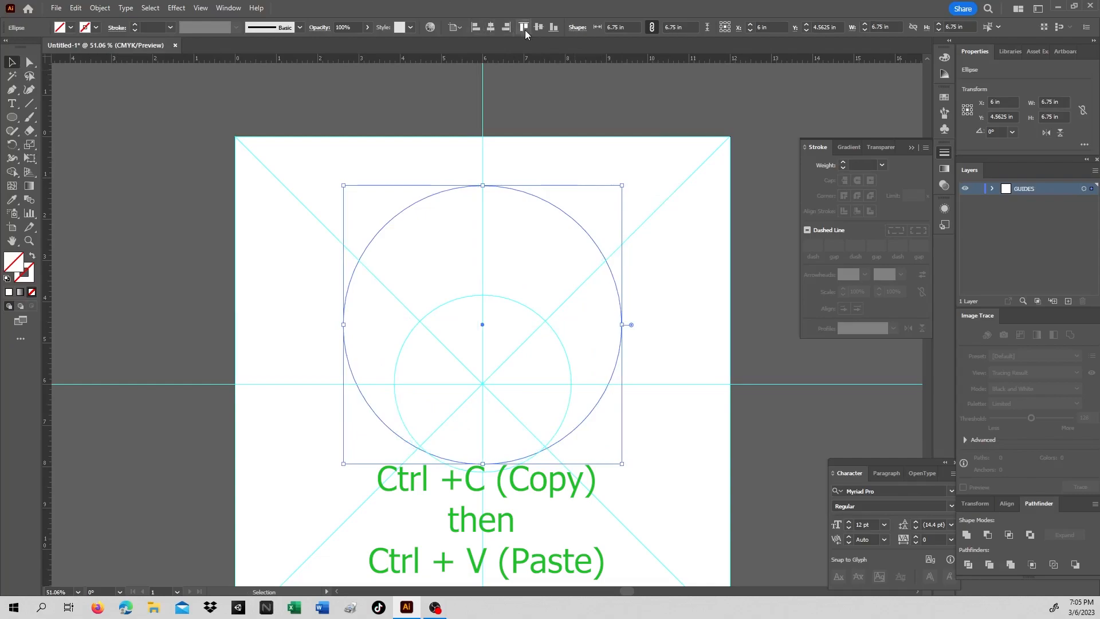
click(538, 27)
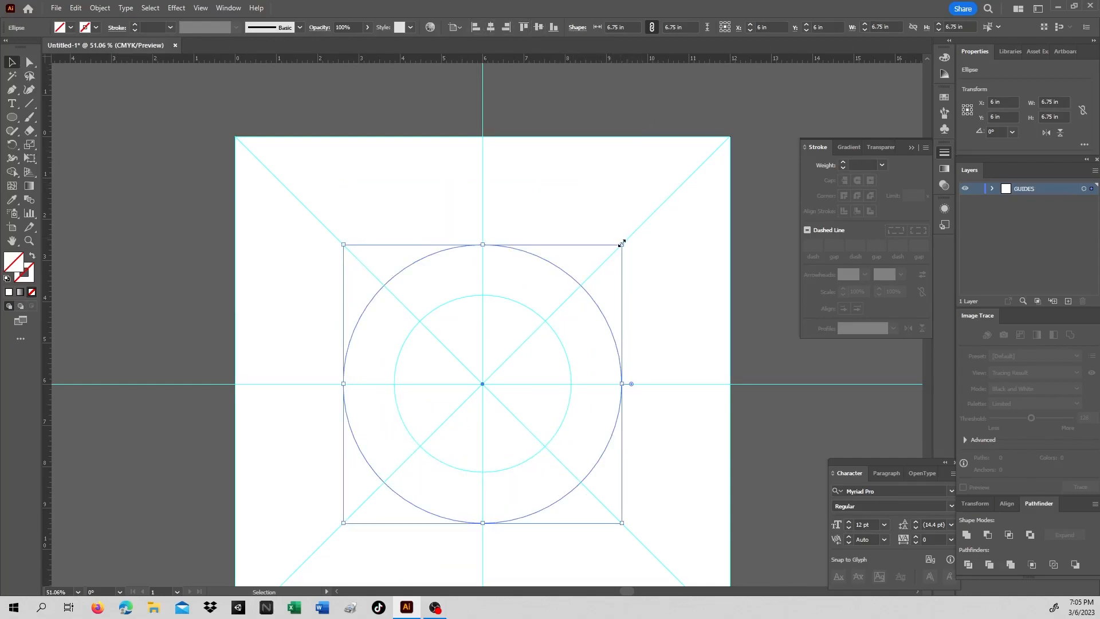
mouse_move(622, 243)
mouse_down()
mouse_move(600, 277)
mouse_move(645, 194)
mouse_move(618, 236)
mouse_up()
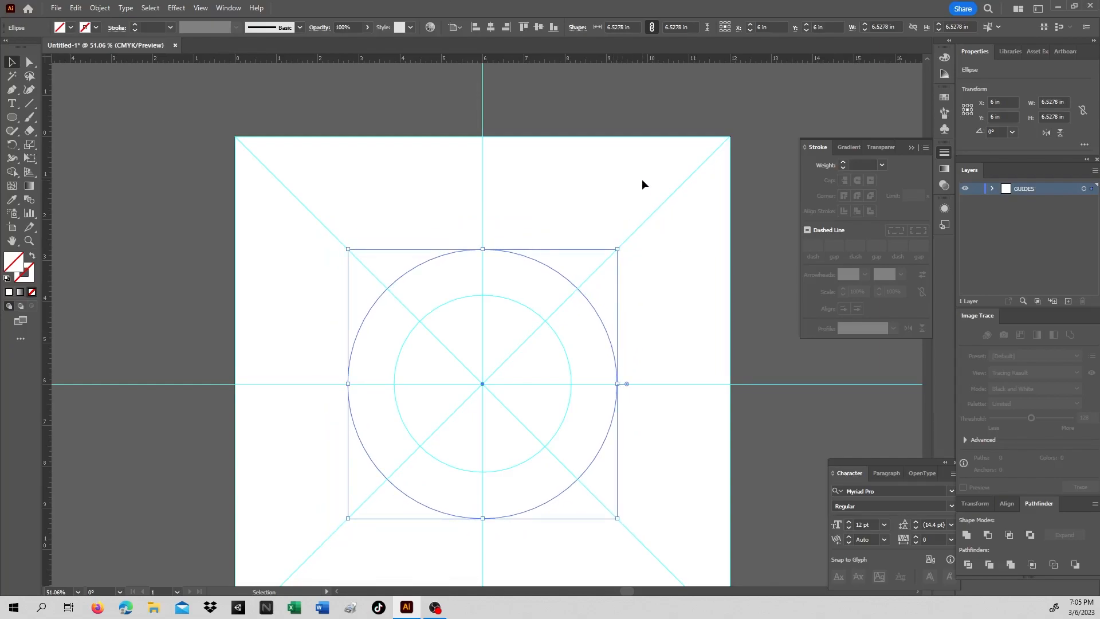
Resize the selected circle to about 6.31 in wide around its centre and convert it into a guide
key(a)
key(v)
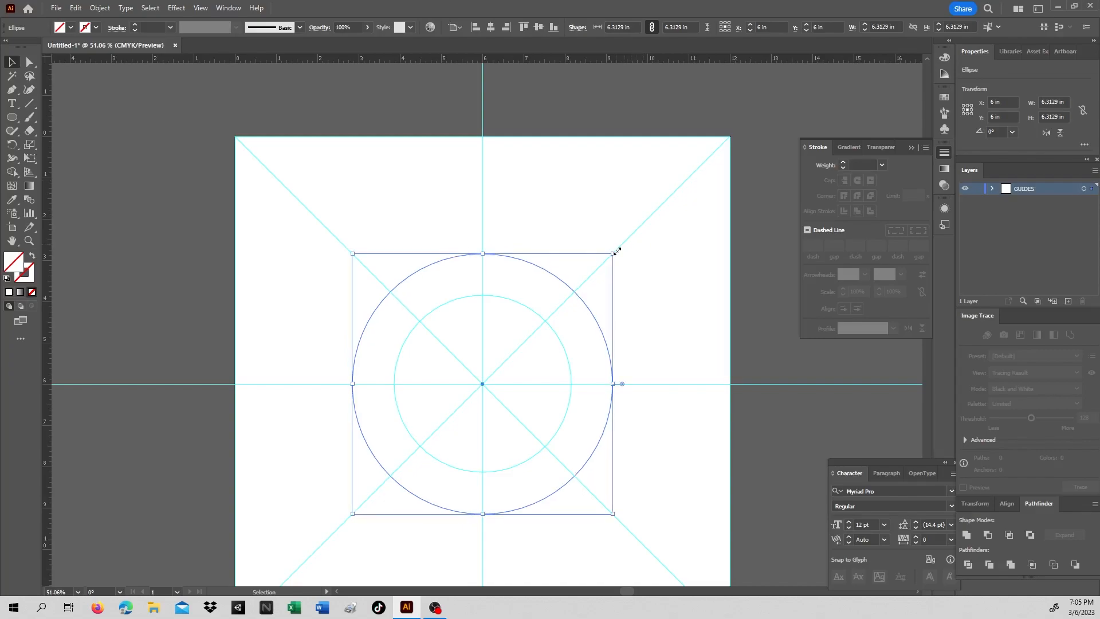
drag(611, 253, 627, 216)
key(ctrl+z)
key(a)
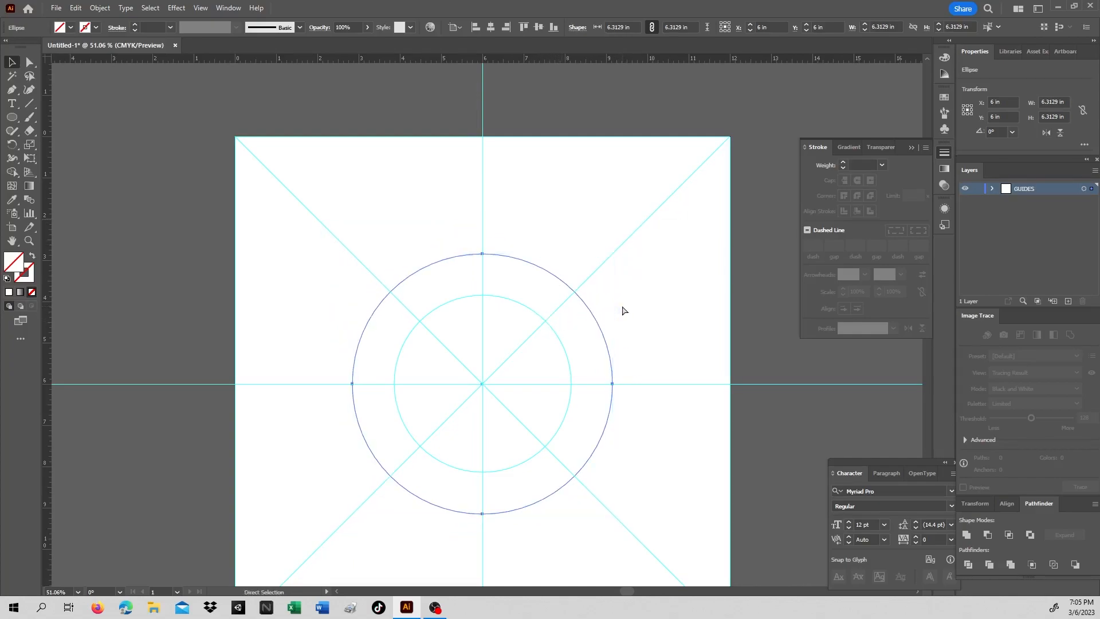
key(ctrl+z)
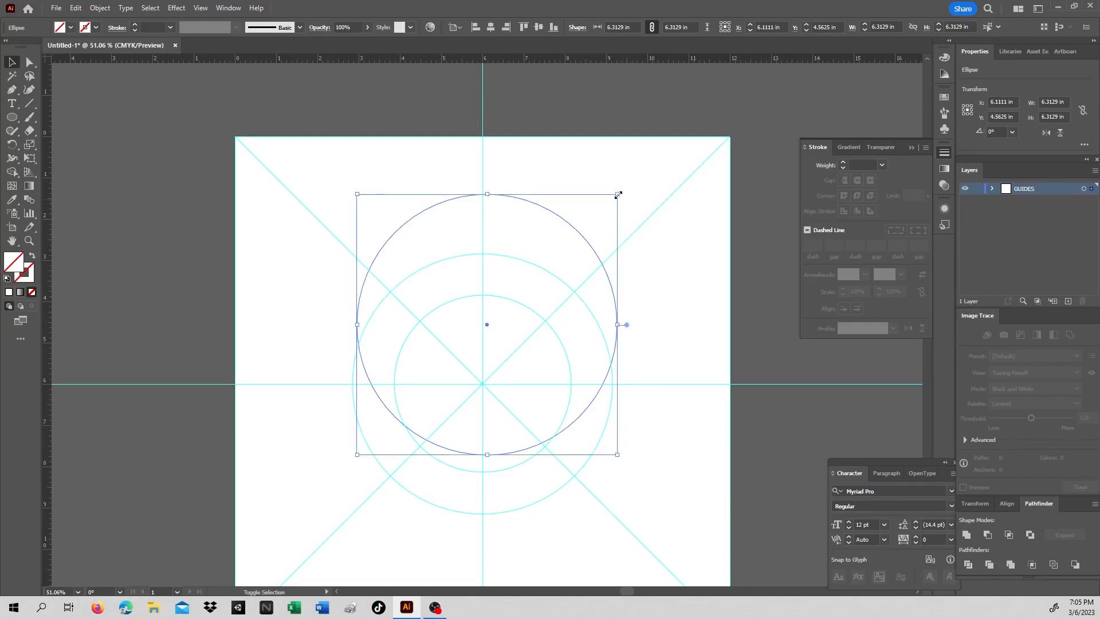
Enlarge the pasted circle copy, centre it horizontally and vertically on the artboard, and resize it to about 8.39 in wide
drag(618, 195, 676, 144)
click(495, 26)
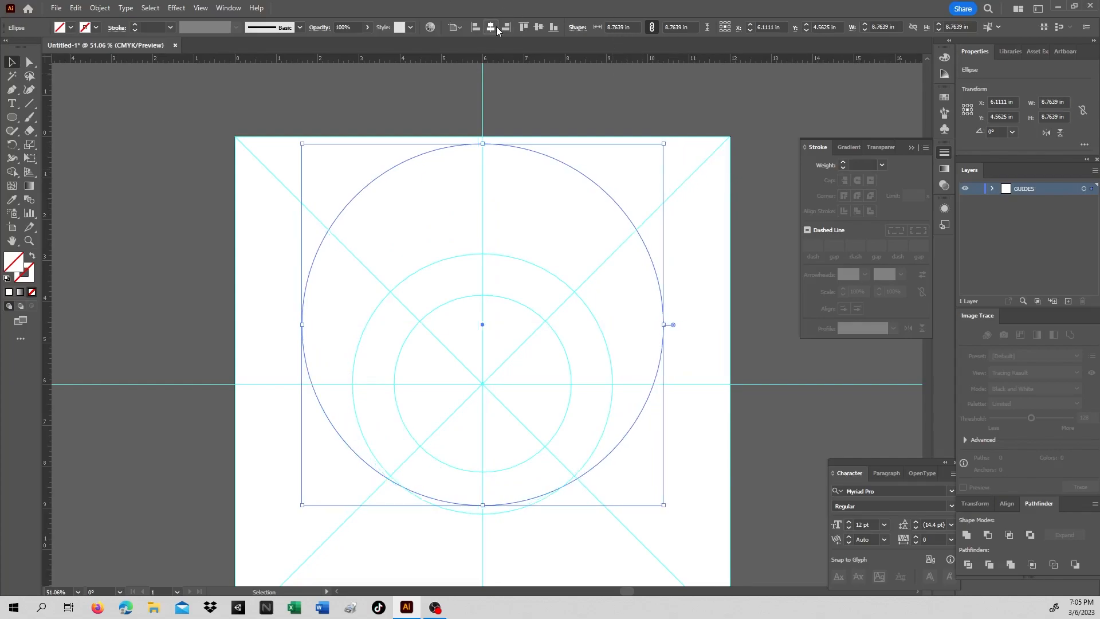
click(540, 28)
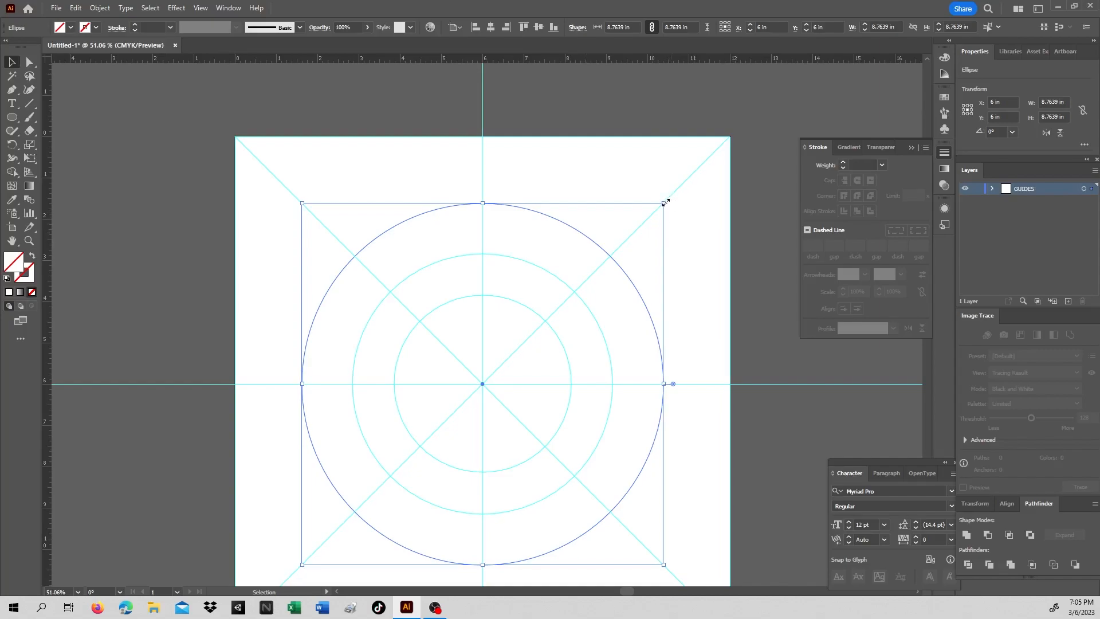
mouse_move(665, 202)
mouse_down()
mouse_move(668, 193)
mouse_move(652, 221)
mouse_move(664, 205)
mouse_move(655, 220)
mouse_move(656, 211)
mouse_up()
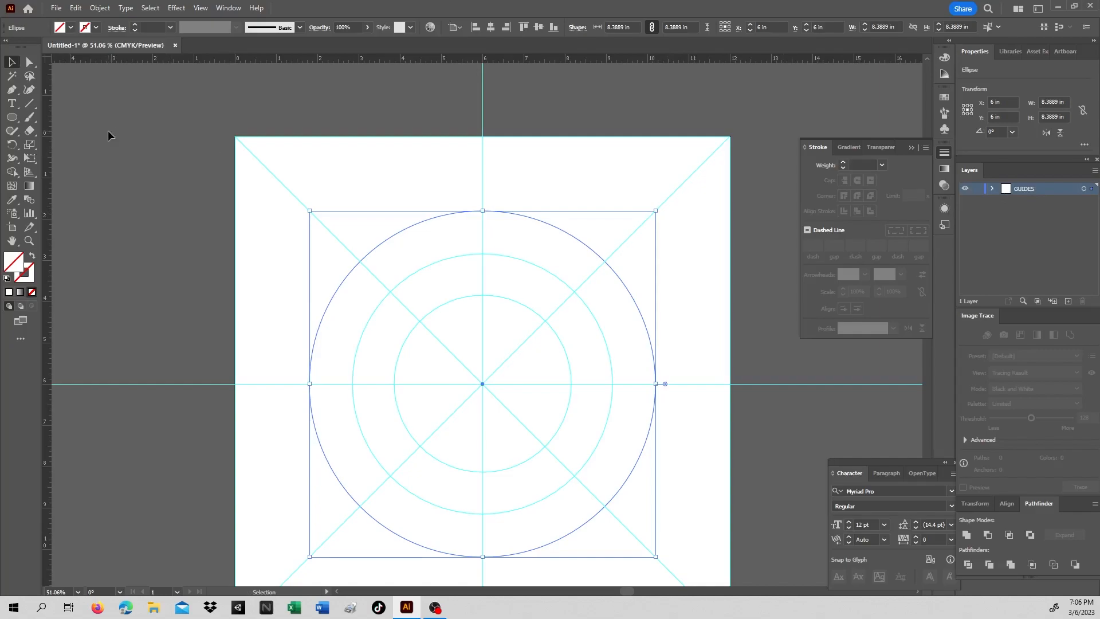
Convert the outer circle into a guide and lock the GUIDES layer
key(ctrl+5)
click(977, 189)
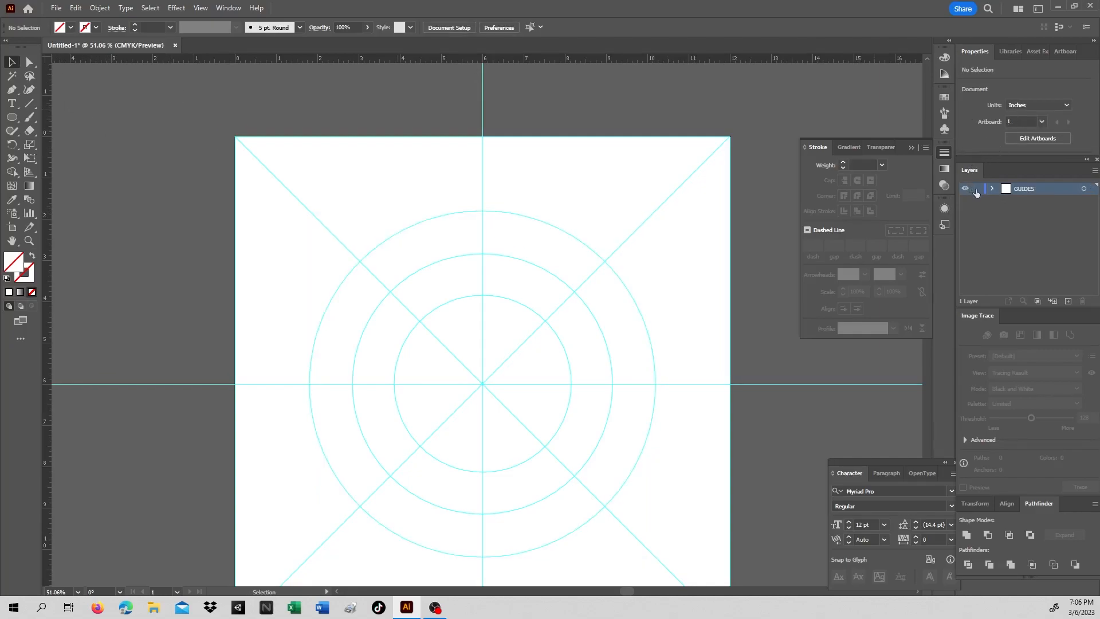